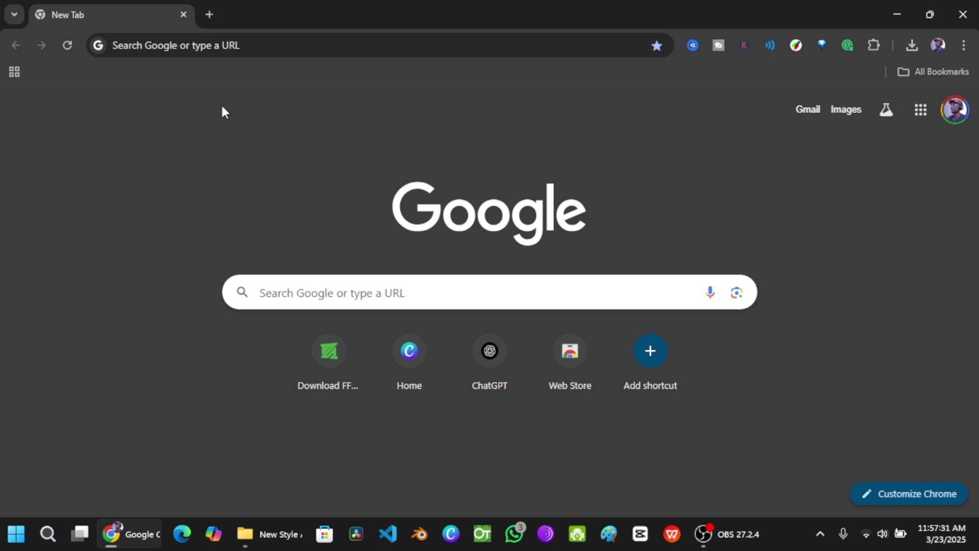
Search Google for 'download ffmpeg opentoonz'
click(182, 50)
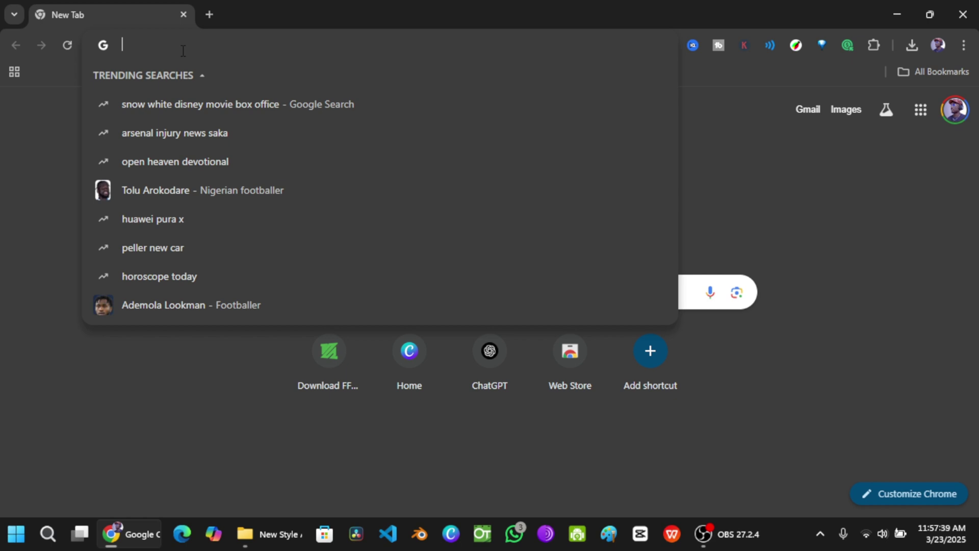
text(download)
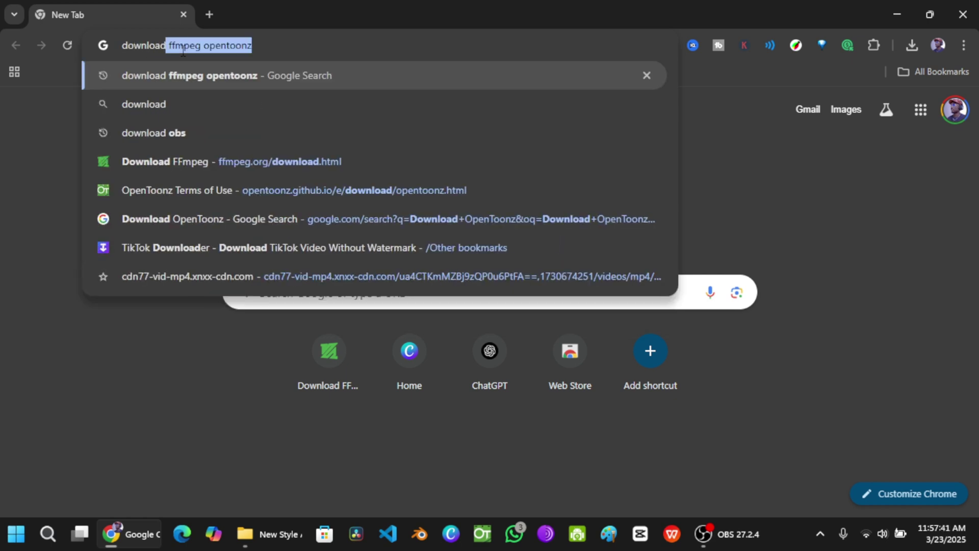
key(Return)
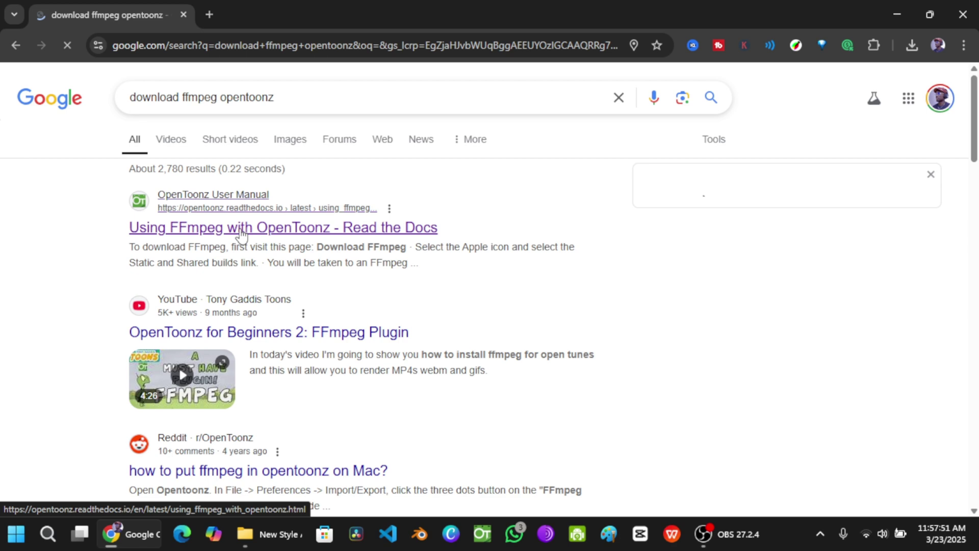
Open the 'Using FFmpeg with OpenToonz' manual page from the search results
click(304, 239)
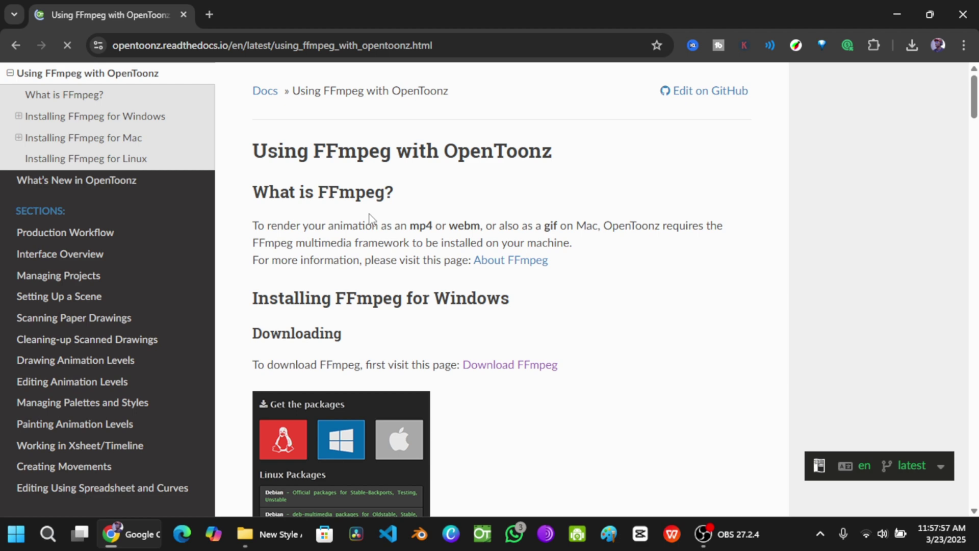
scroll(369, 219, down, 2)
scroll(398, 230, down, 1)
scroll(413, 240, down, 2)
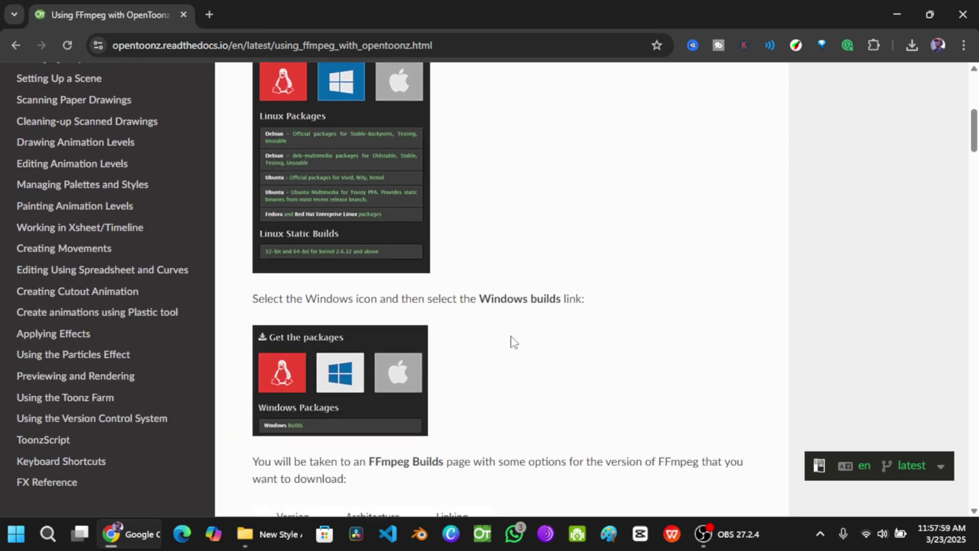
scroll(511, 341, down, 1)
scroll(527, 339, up, 3)
scroll(457, 328, up, 3)
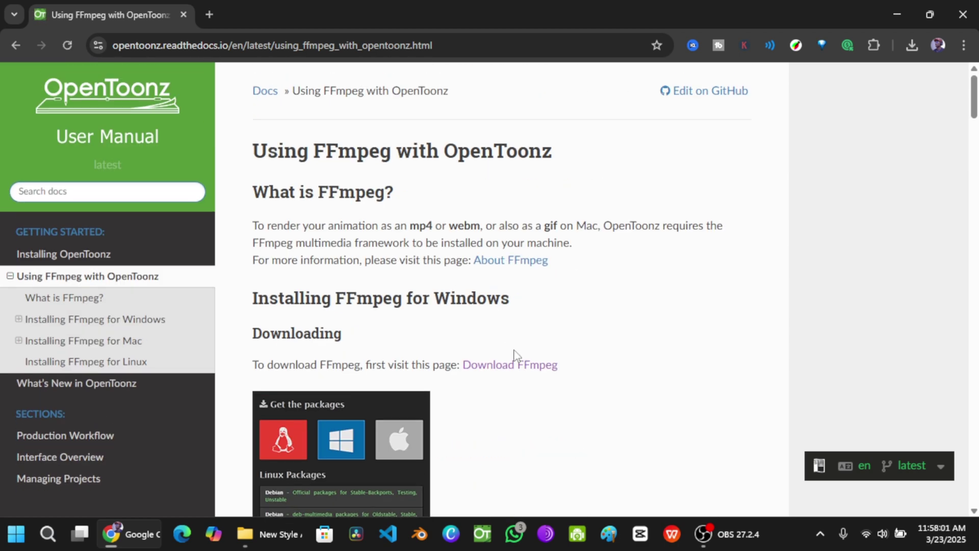
Follow Download FFmpeg to ffmpeg.org, then the 'Windows builds by BtbN' link
click(486, 364)
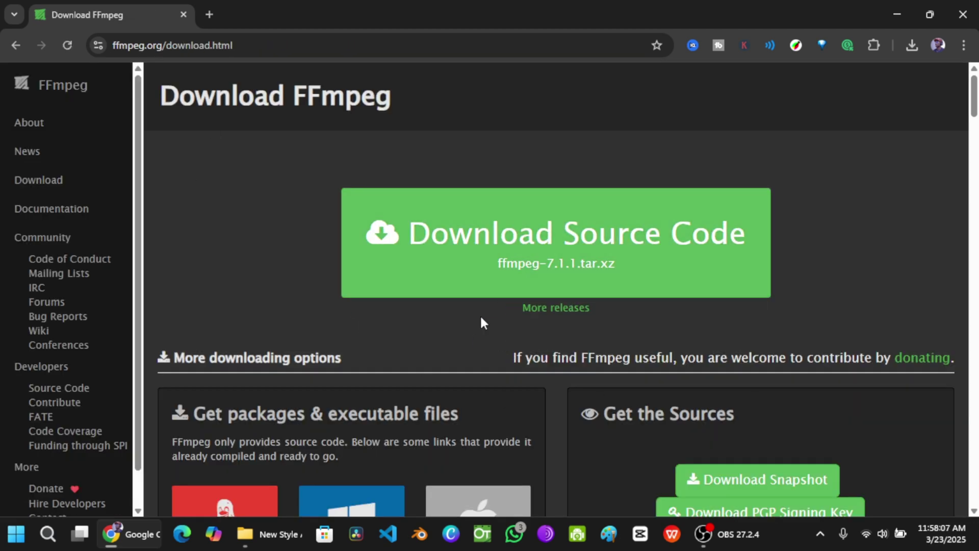
scroll(459, 313, down, 3)
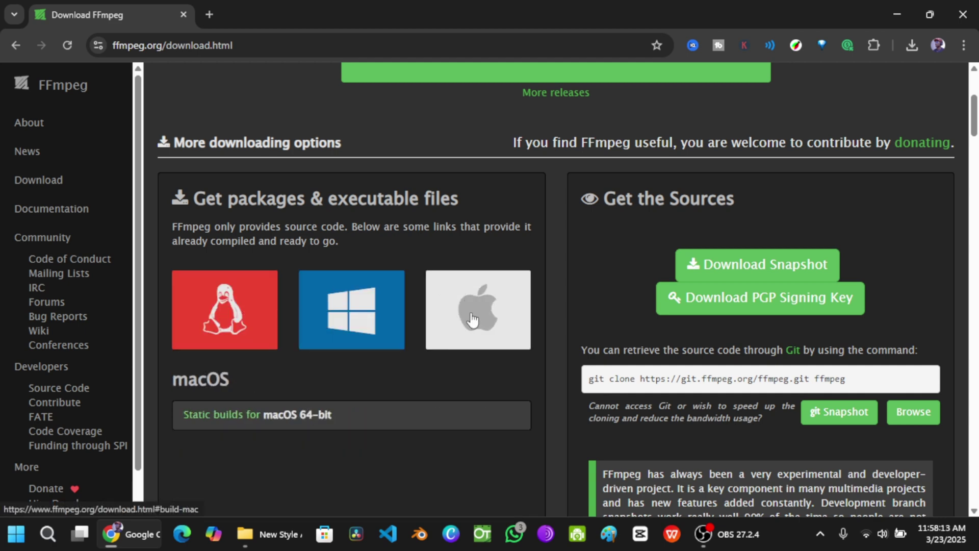
mouse_move(224, 310)
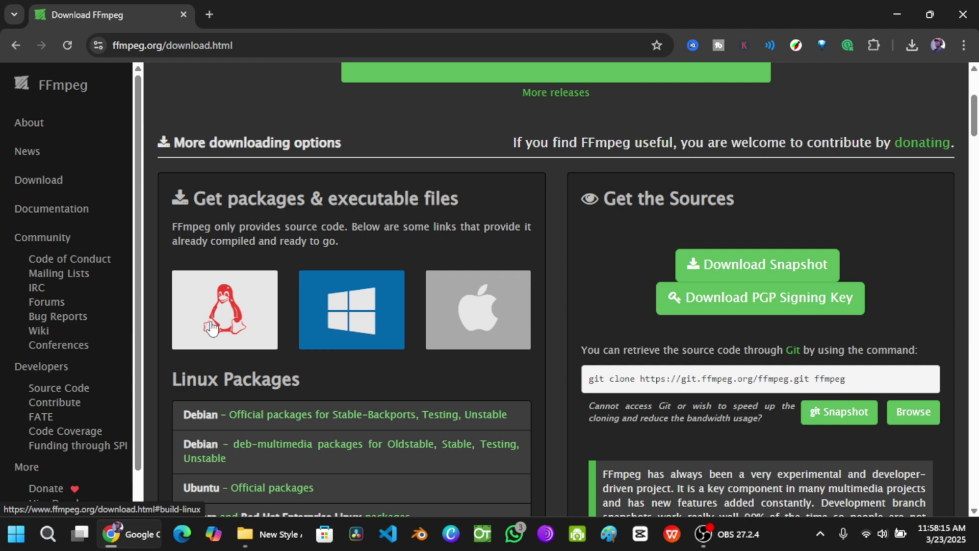
scroll(211, 328, down, 1)
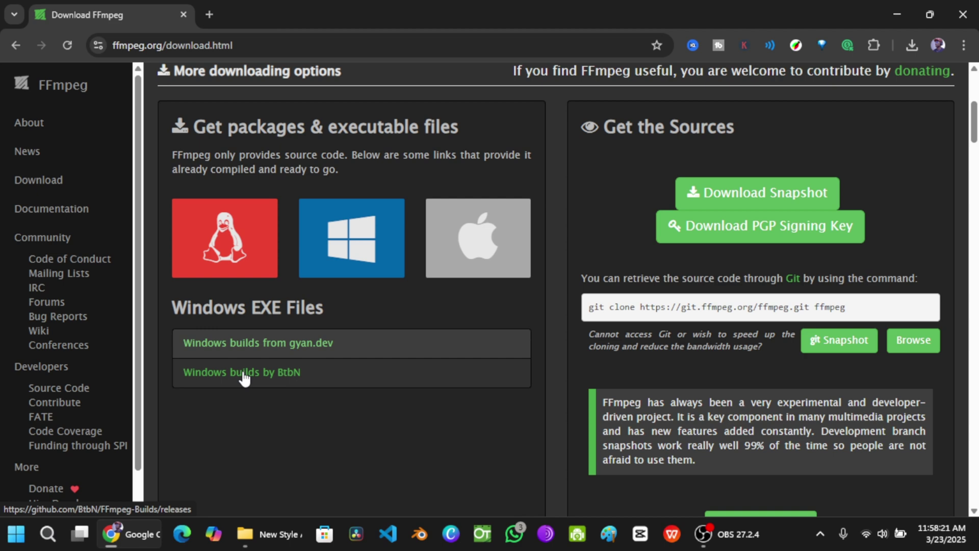
click(274, 377)
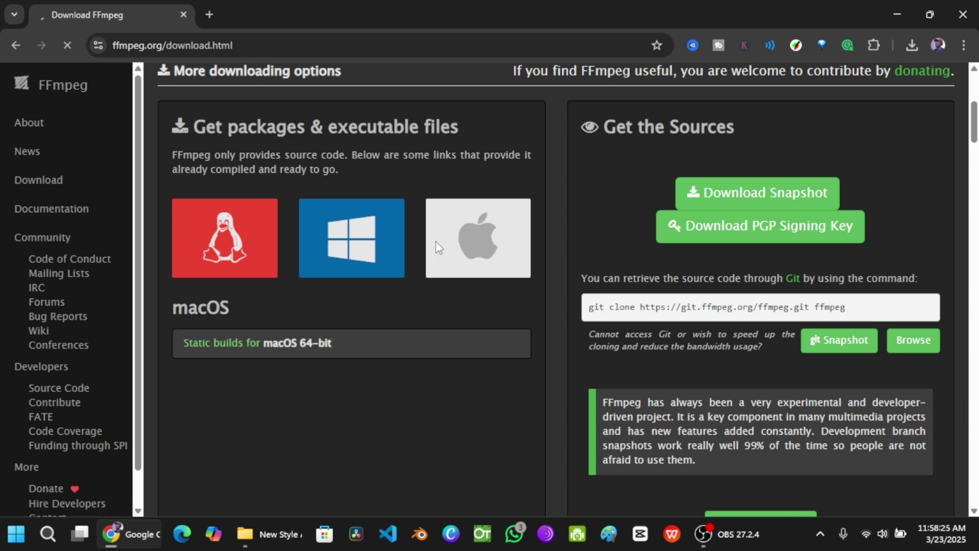
scroll(374, 255, down, 2)
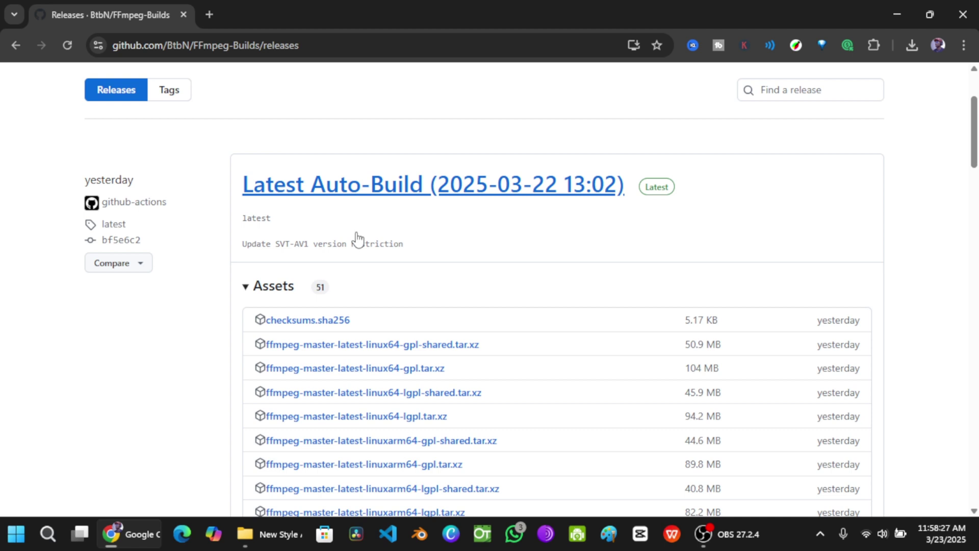
scroll(356, 240, down, 1)
scroll(357, 237, down, 2)
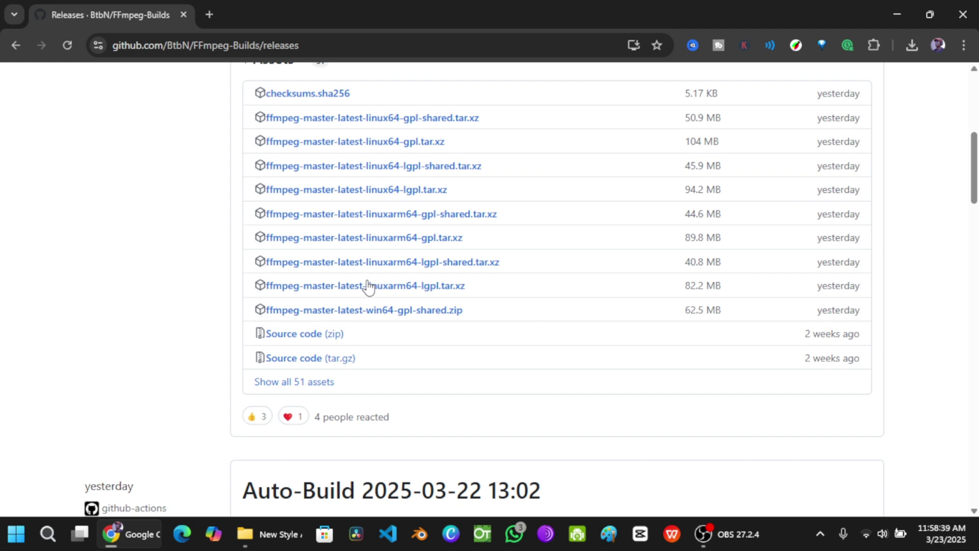
scroll(367, 286, up, 2)
scroll(366, 284, down, 2)
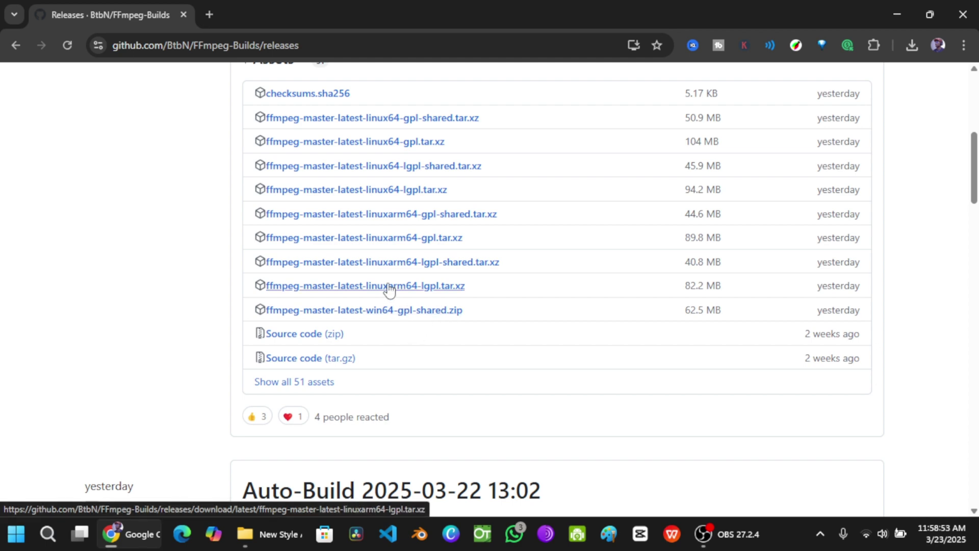
Start the ffmpeg-master-latest-win64-gpl-shared.zip download, then cancel it from the downloads panel
click(361, 314)
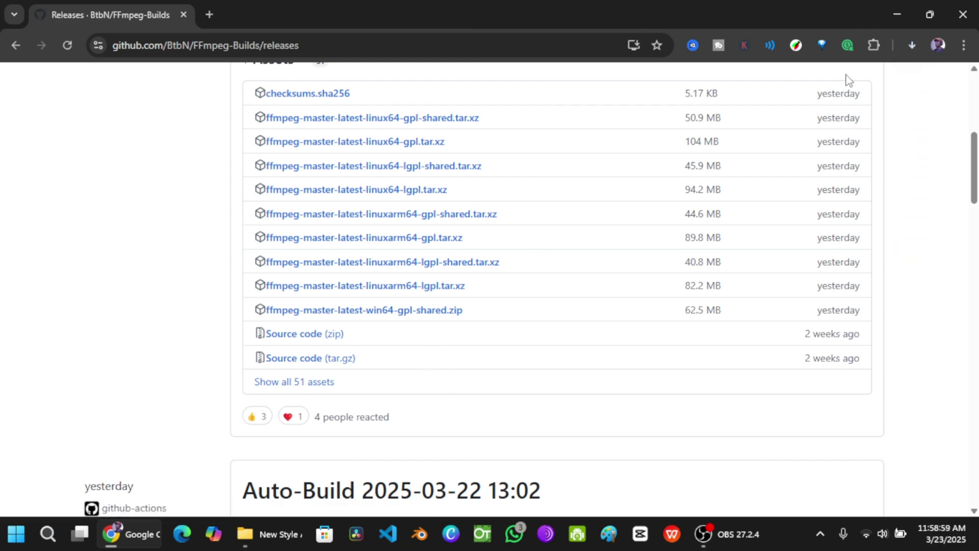
click(917, 43)
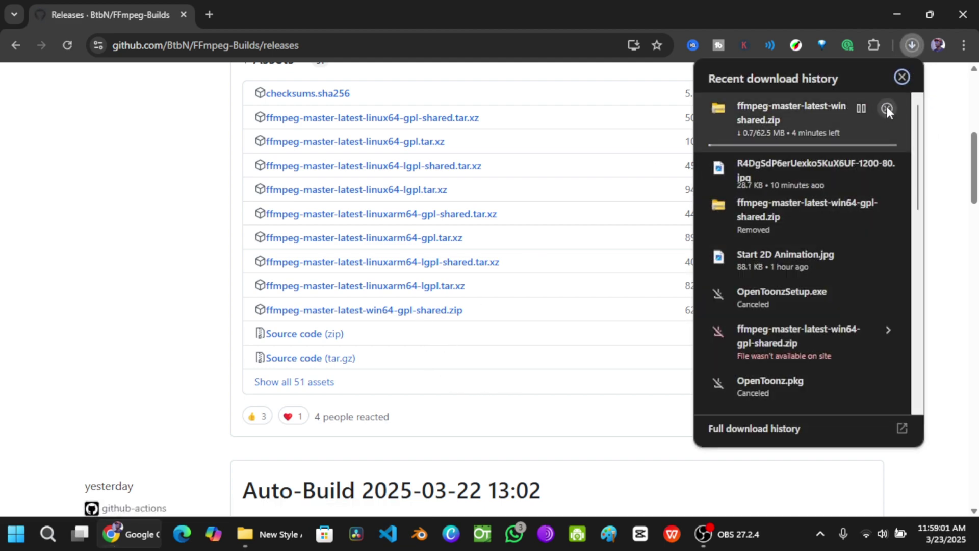
click(886, 108)
click(200, 282)
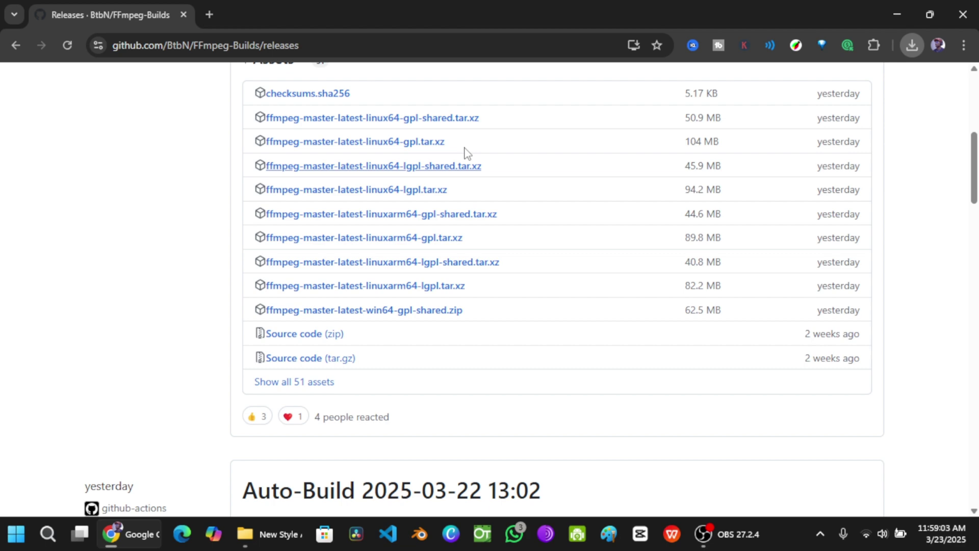
scroll(444, 256, up, 3)
scroll(515, 265, down, 1)
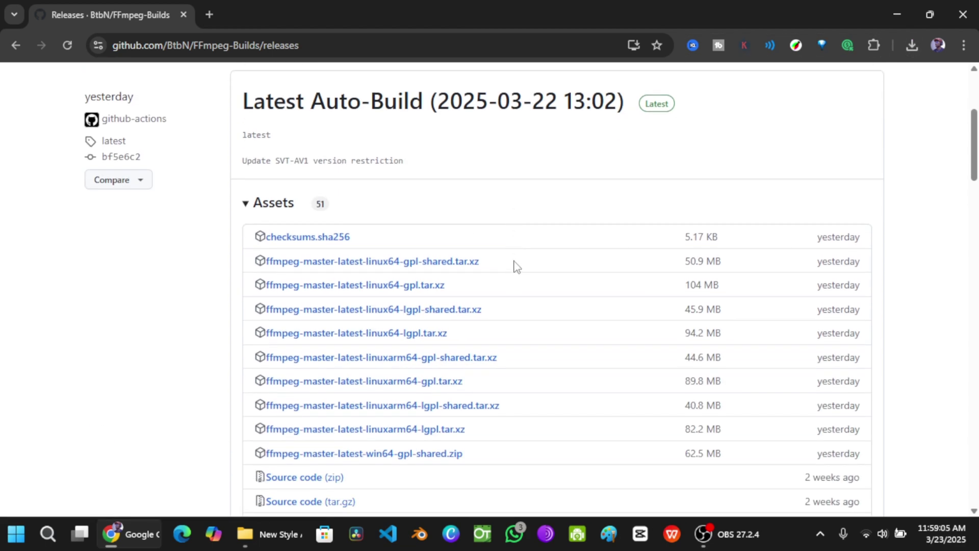
click(901, 13)
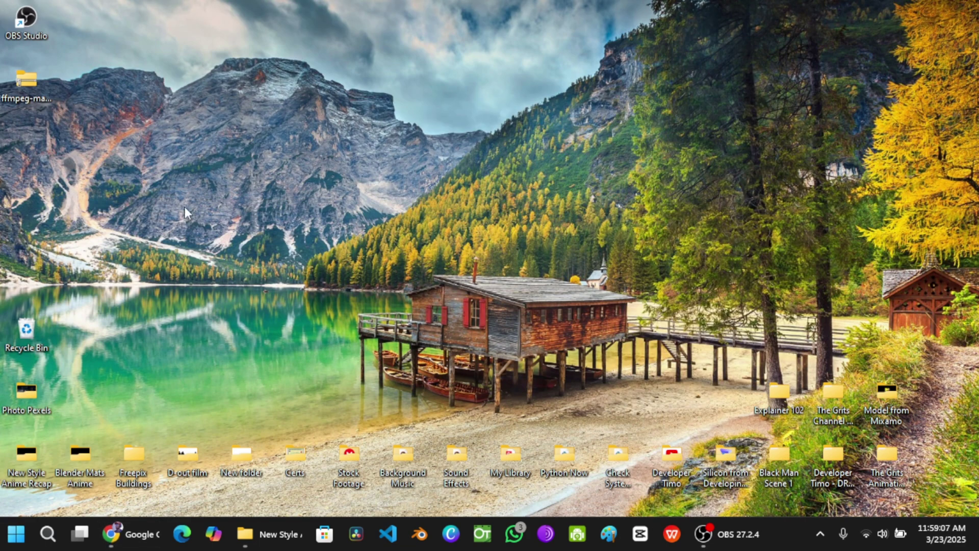
double_click(30, 78)
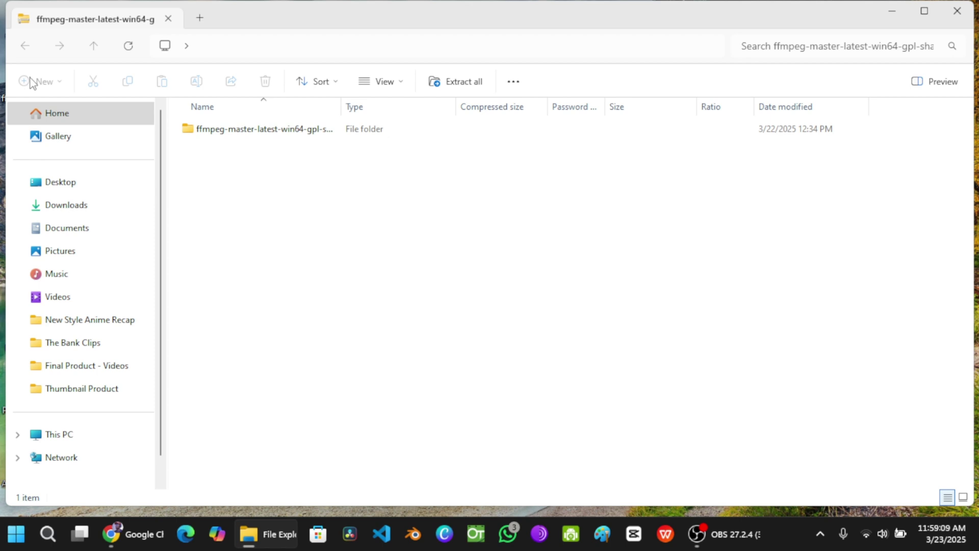
click(211, 138)
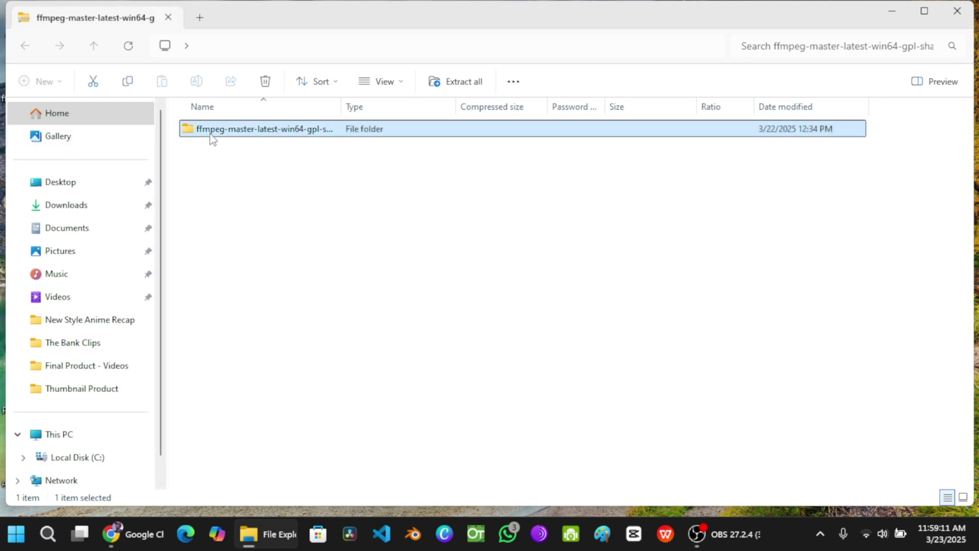
double_click(211, 133)
double_click(220, 132)
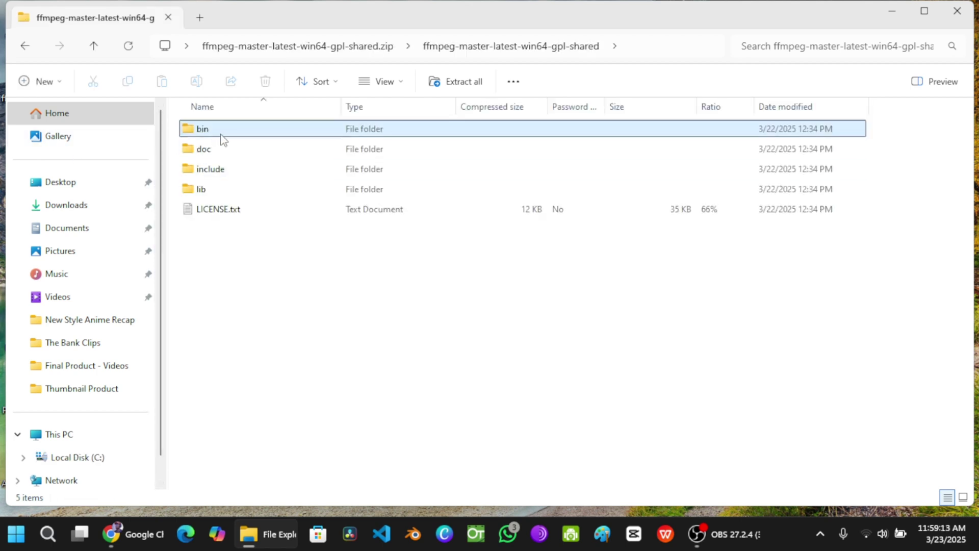
click(25, 48)
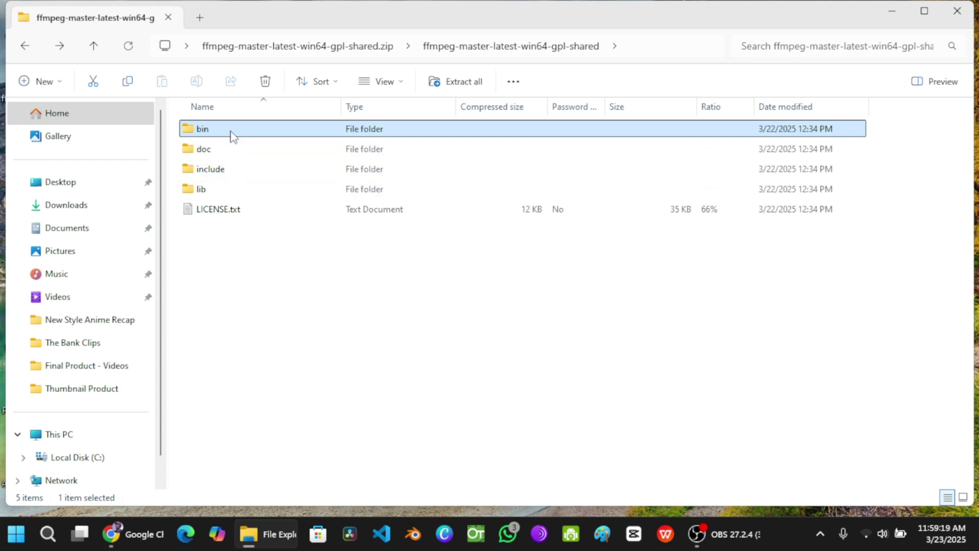
double_click(232, 135)
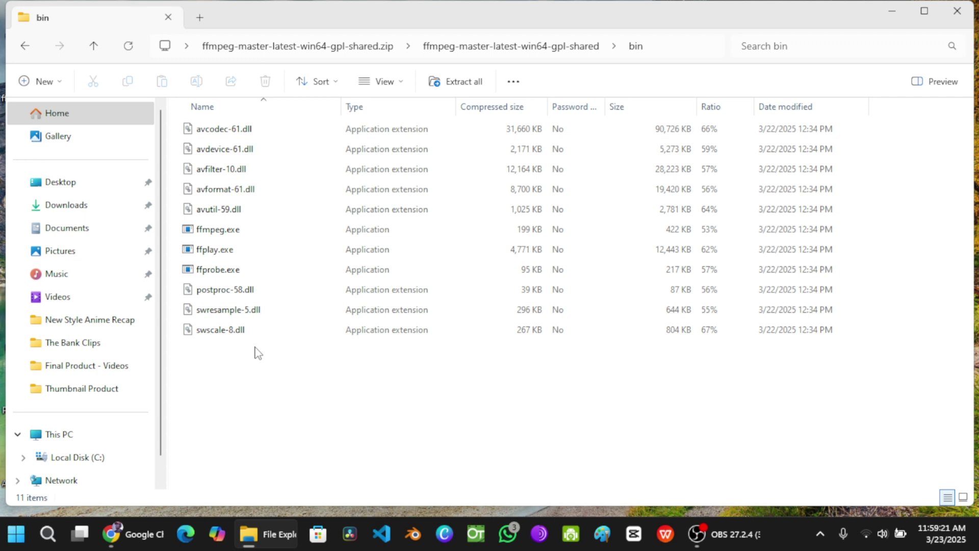
mouse_move(250, 383)
mouse_down()
mouse_move(212, 234)
mouse_move(212, 121)
mouse_up()
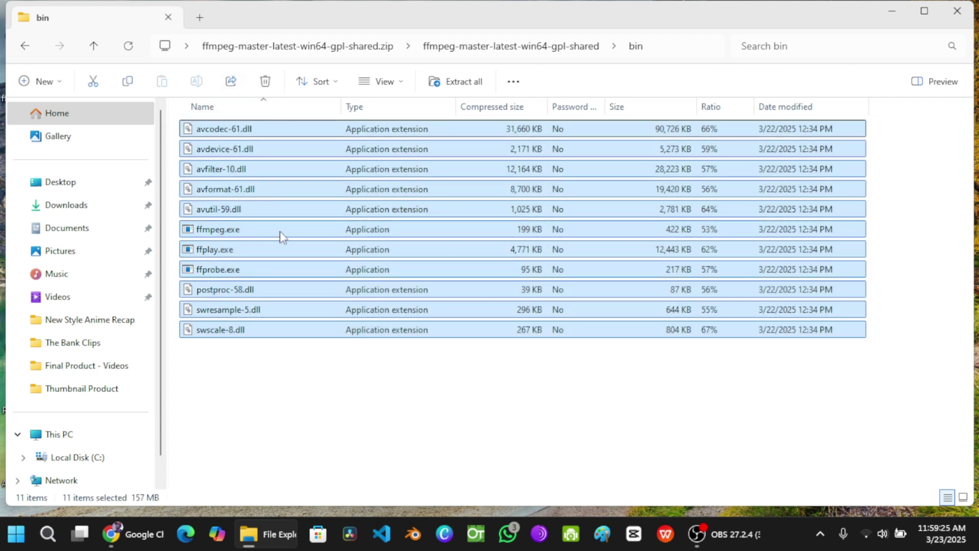
click(25, 46)
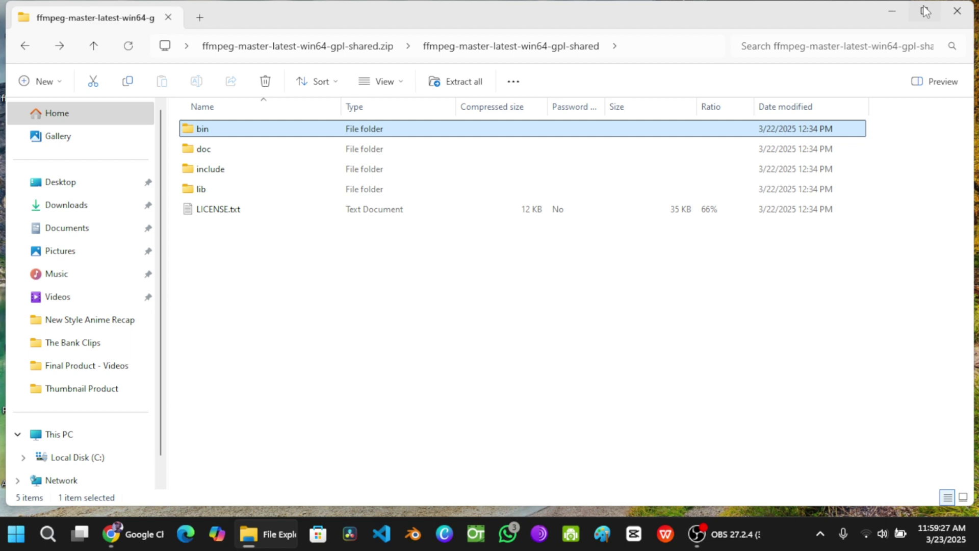
click(955, 14)
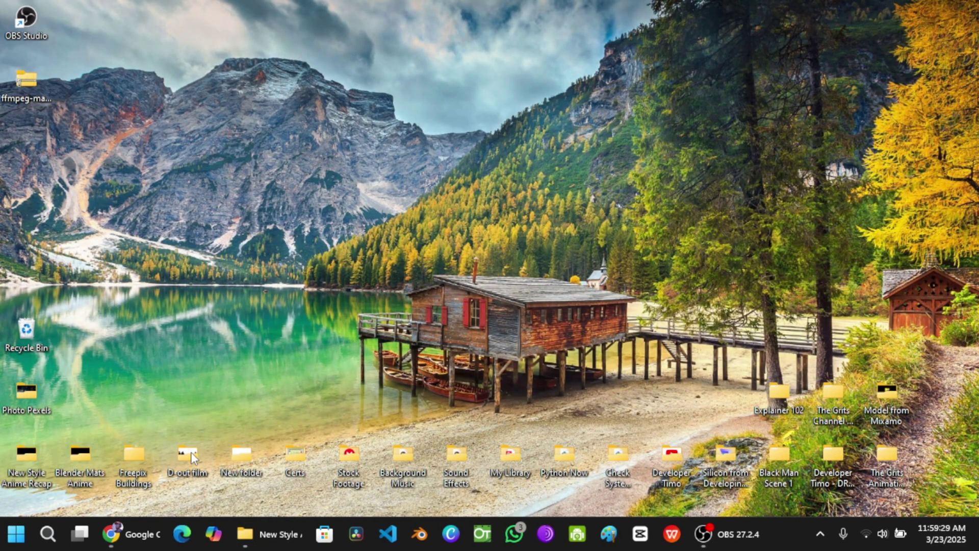
From the D-out film folder, go to Local Disk (C:), then create and delete an empty New folder
double_click(191, 453)
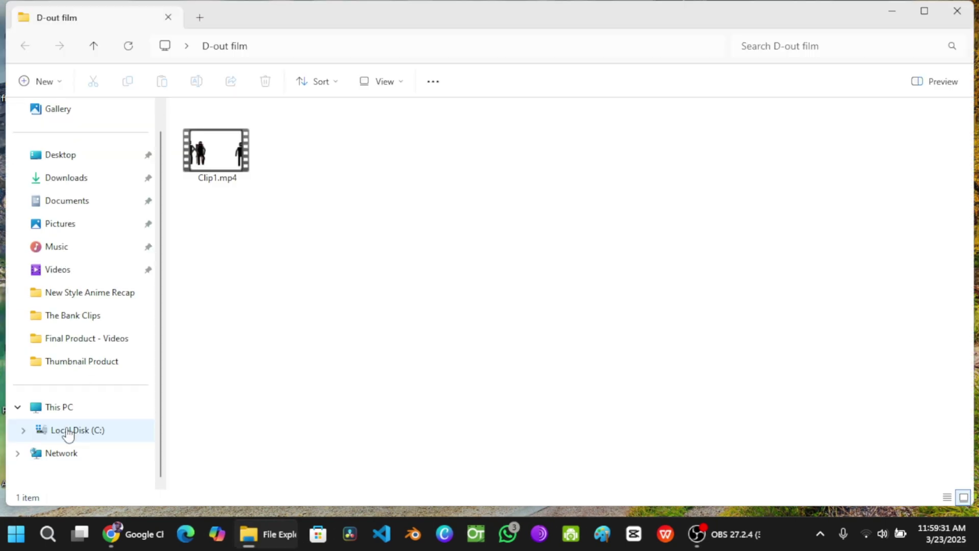
click(68, 430)
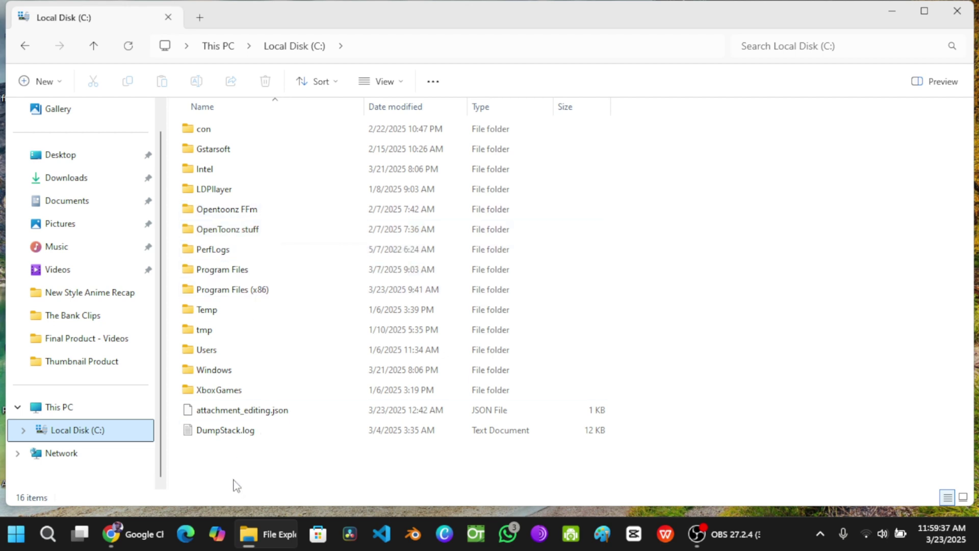
key(ctrl+shift+n)
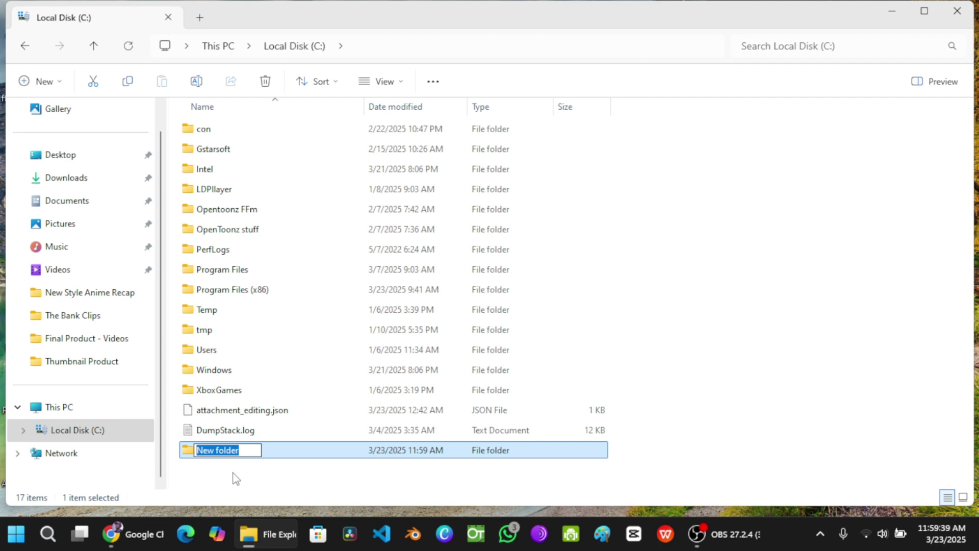
key(Return)
key(Delete)
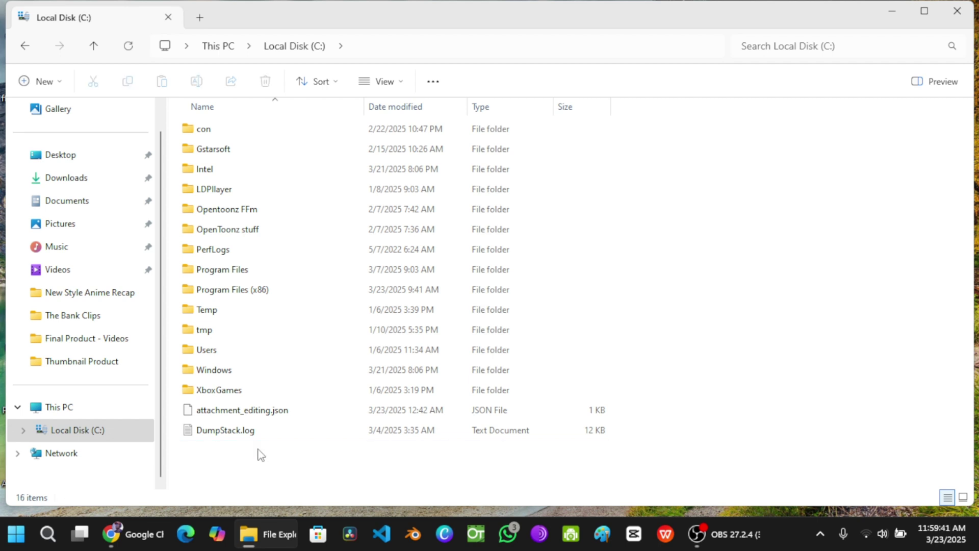
Check the ffmpeg.exe and DLL files in Opentoonz FFm, then close File Explorer
click(274, 221)
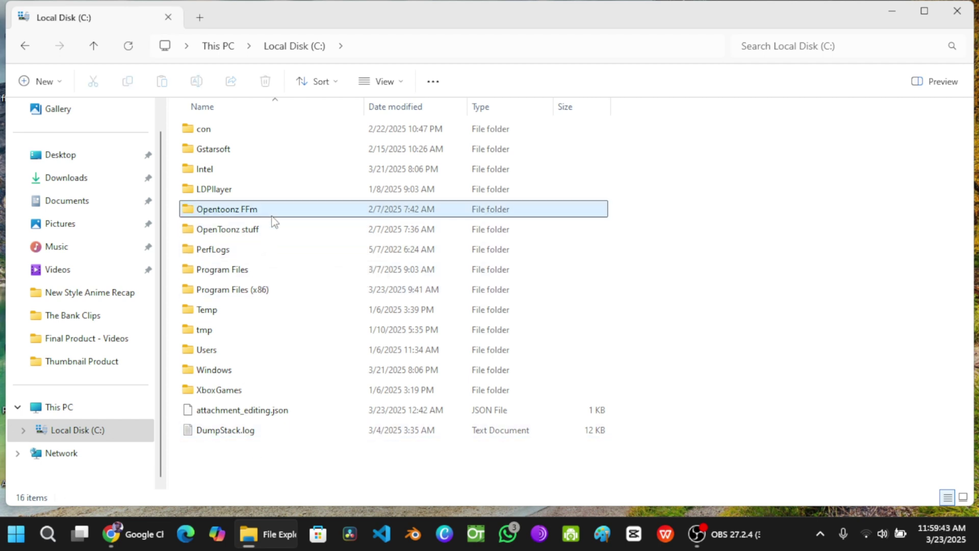
click(273, 220)
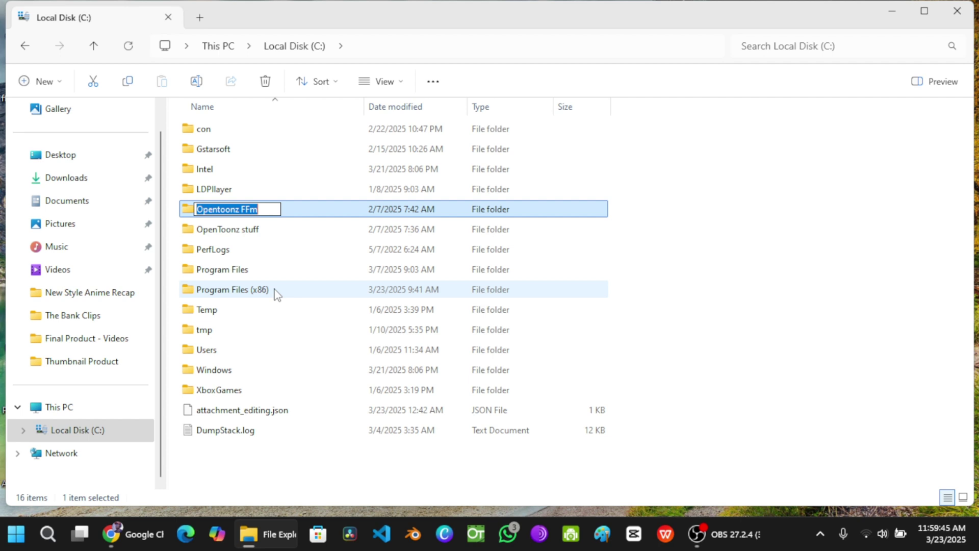
click(297, 214)
double_click(290, 217)
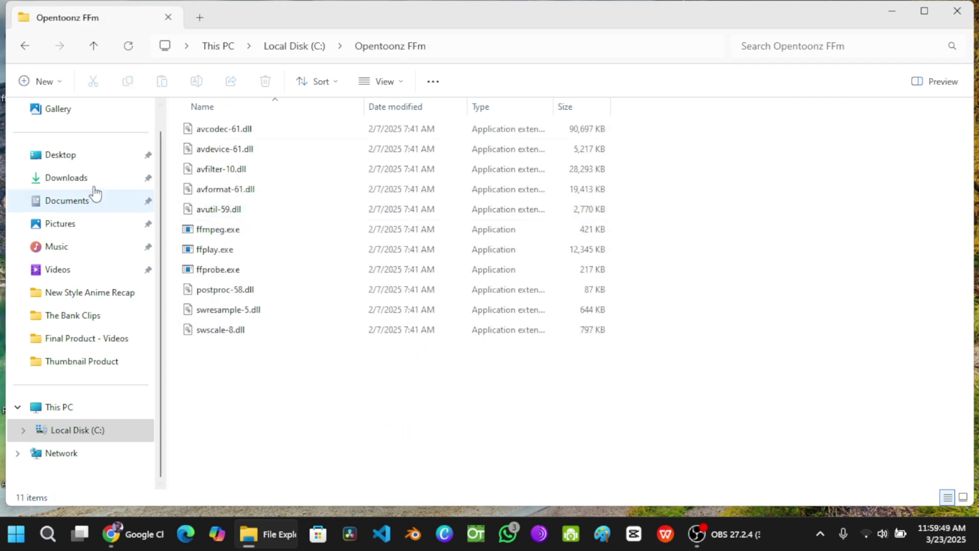
click(25, 45)
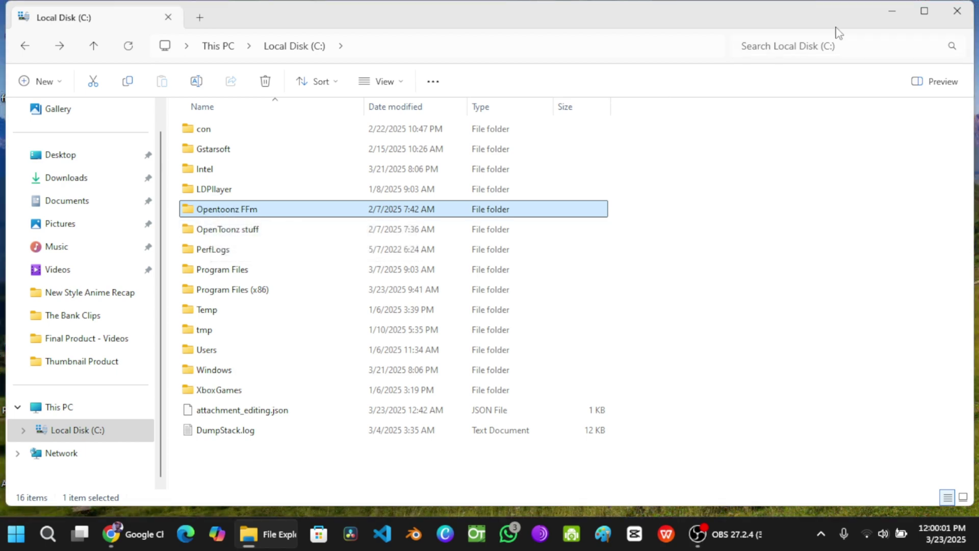
click(942, 21)
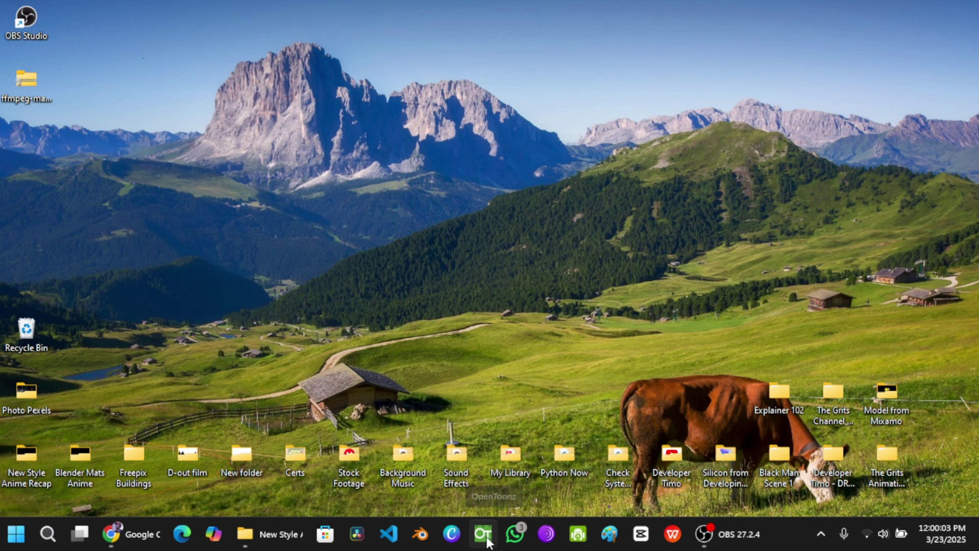
Launch OpenToonz, close the Startup window, and bring up the File menu
click(485, 538)
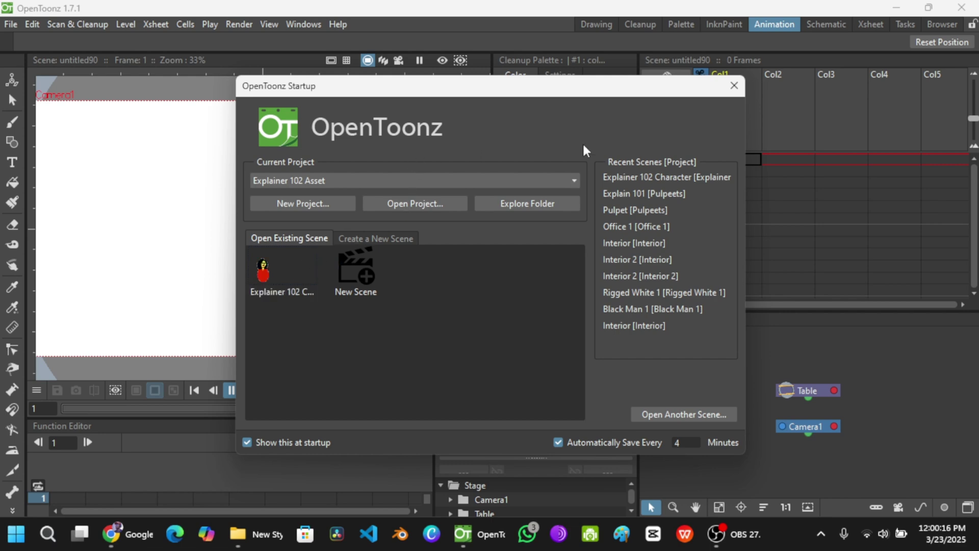
click(734, 85)
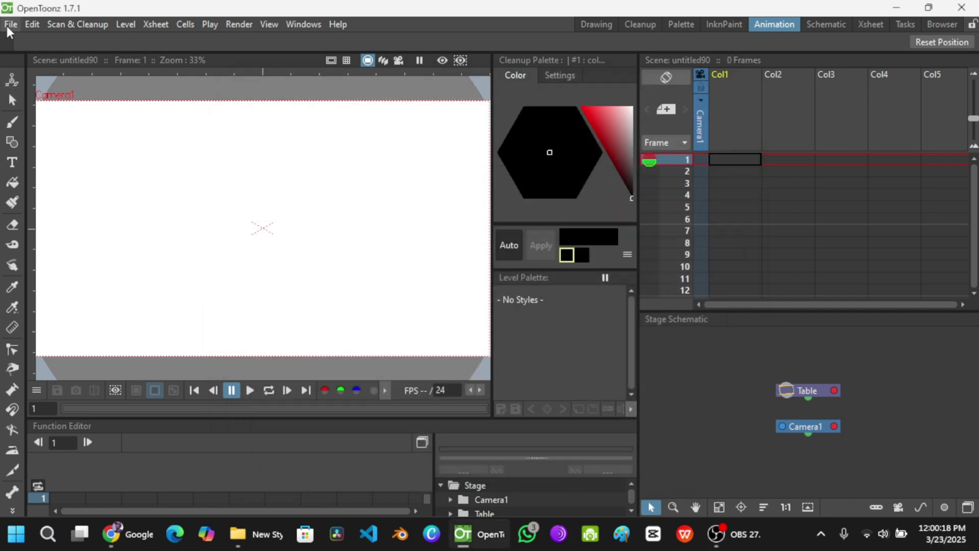
click(11, 24)
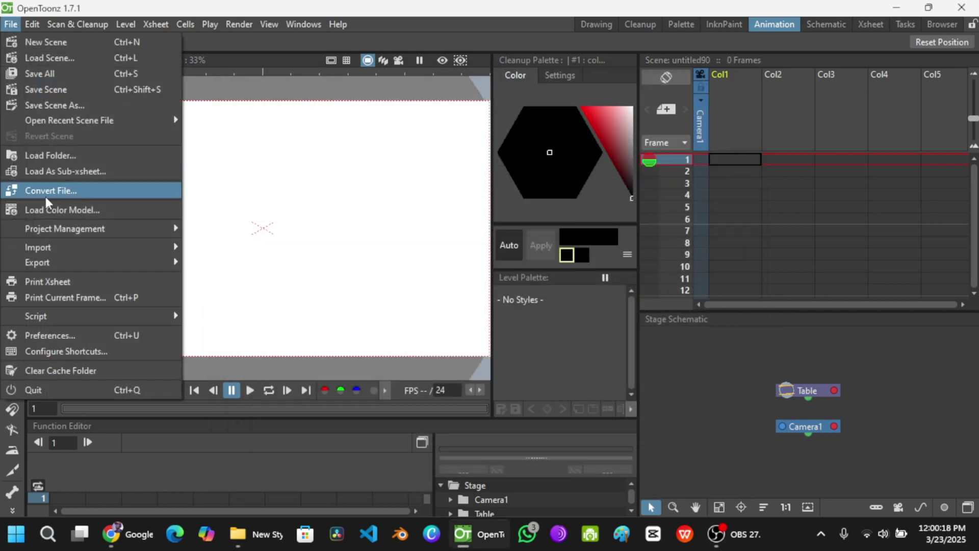
click(9, 25)
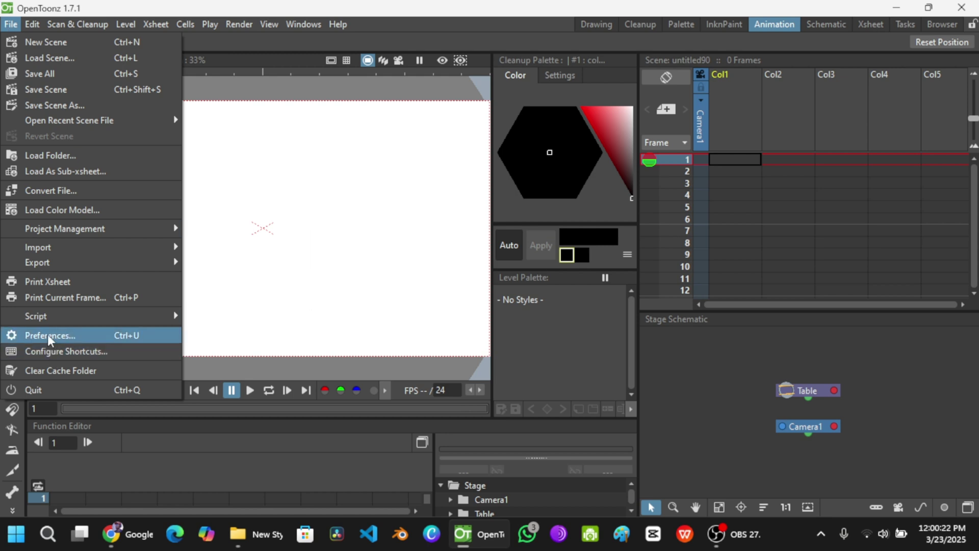
Set the Import/Export FFmpeg Path to C:\Opentoonz FFm and the fast render path to desktop
click(48, 335)
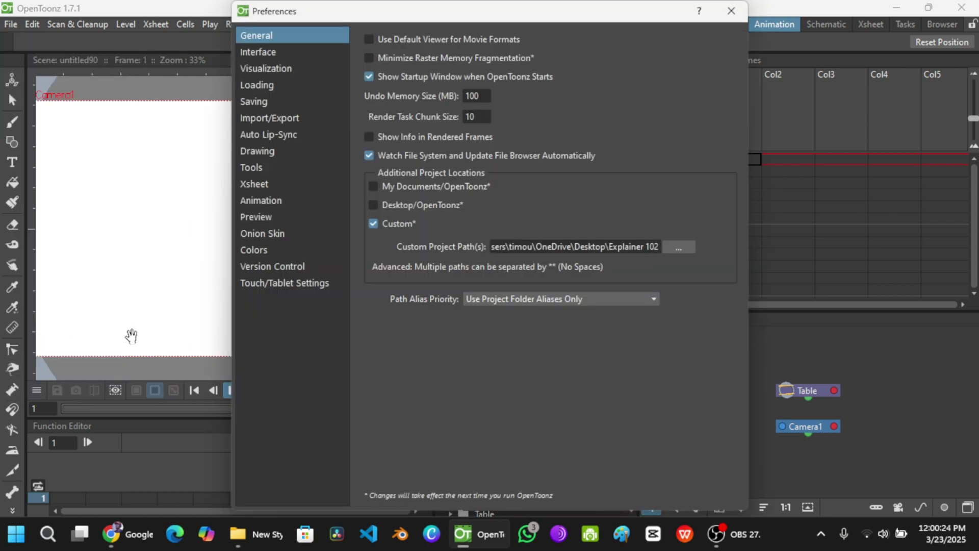
click(301, 116)
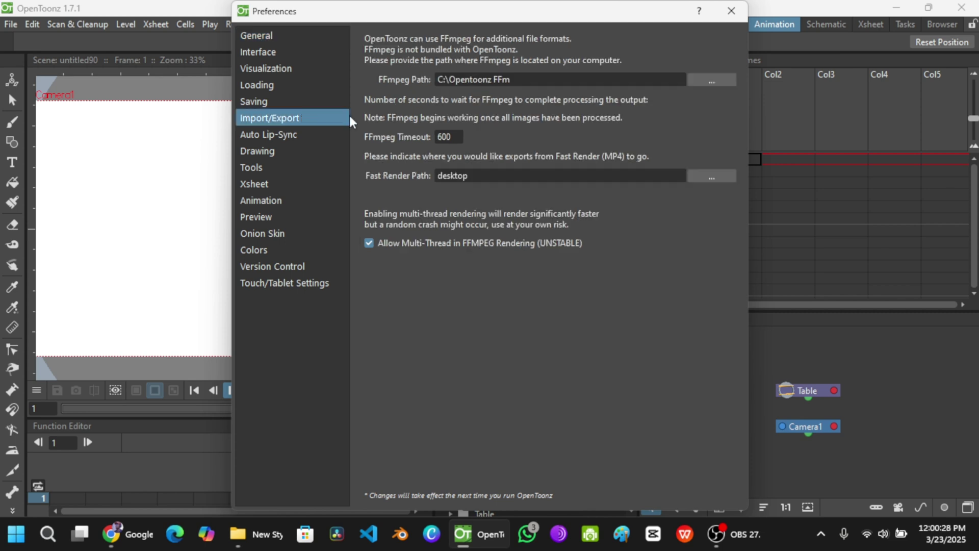
click(709, 81)
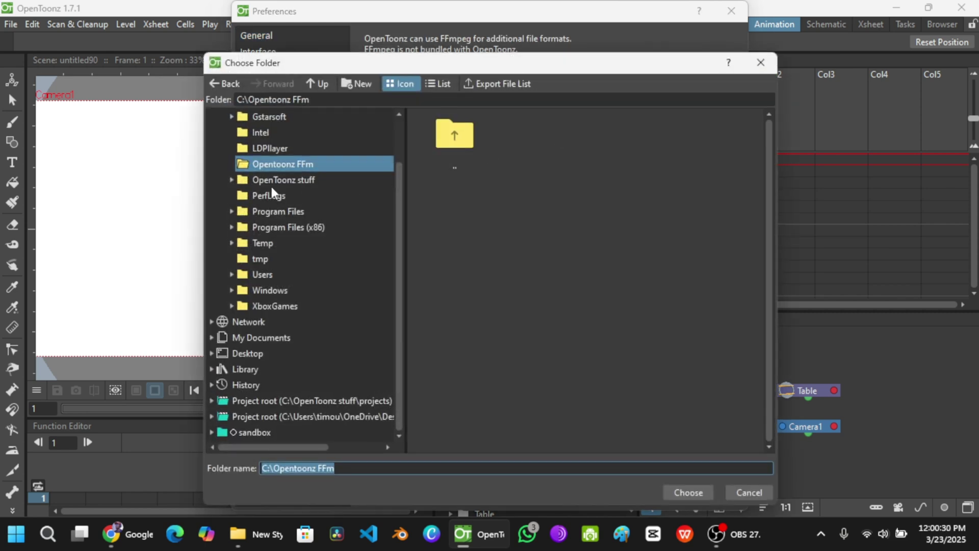
scroll(267, 133, up, 2)
double_click(265, 116)
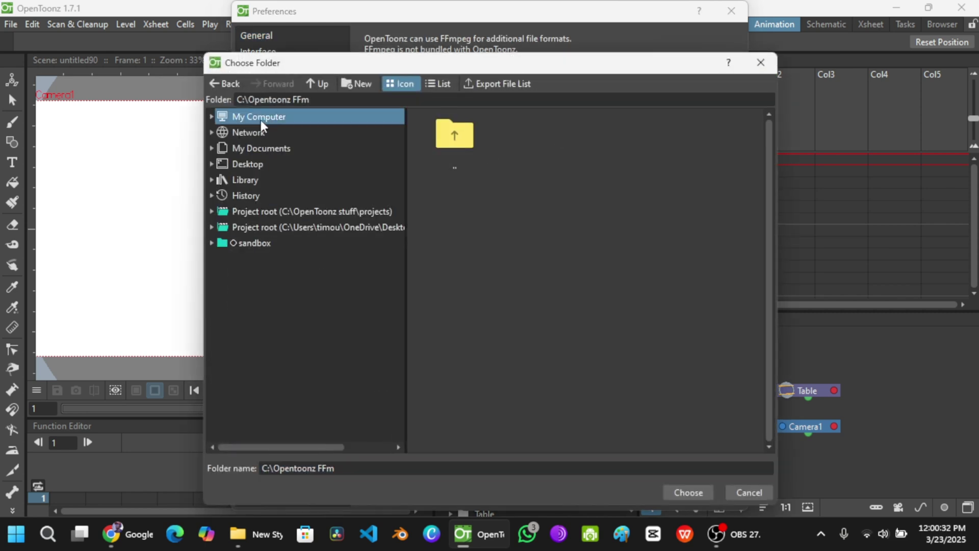
double_click(261, 119)
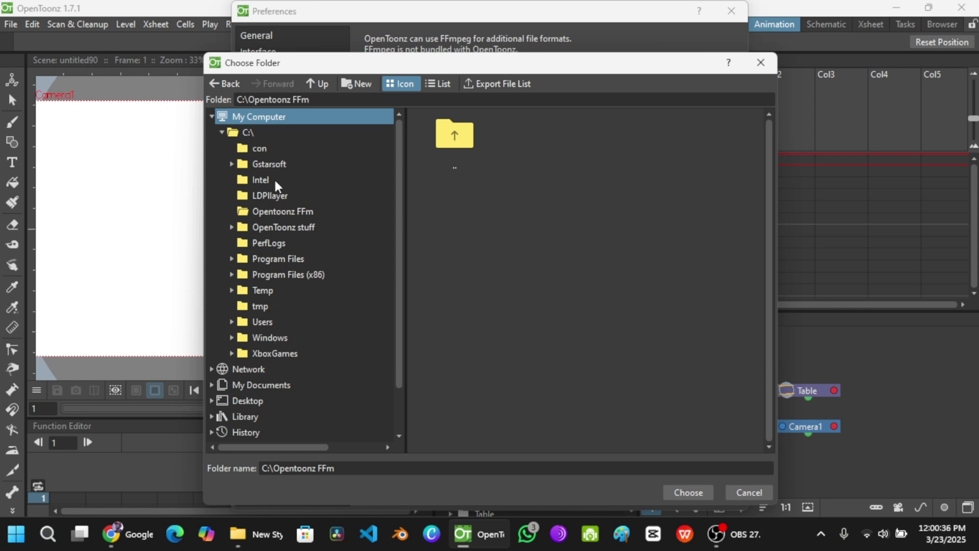
click(270, 212)
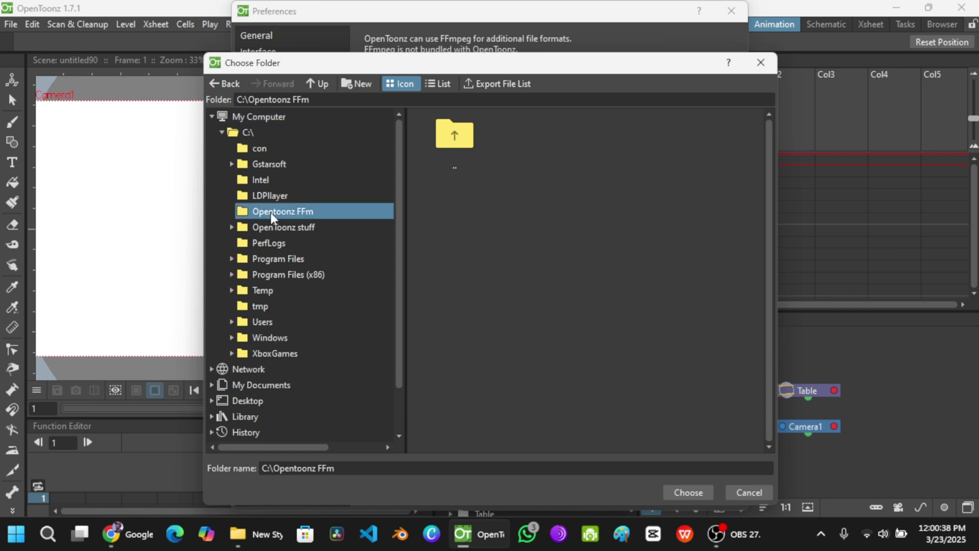
click(752, 493)
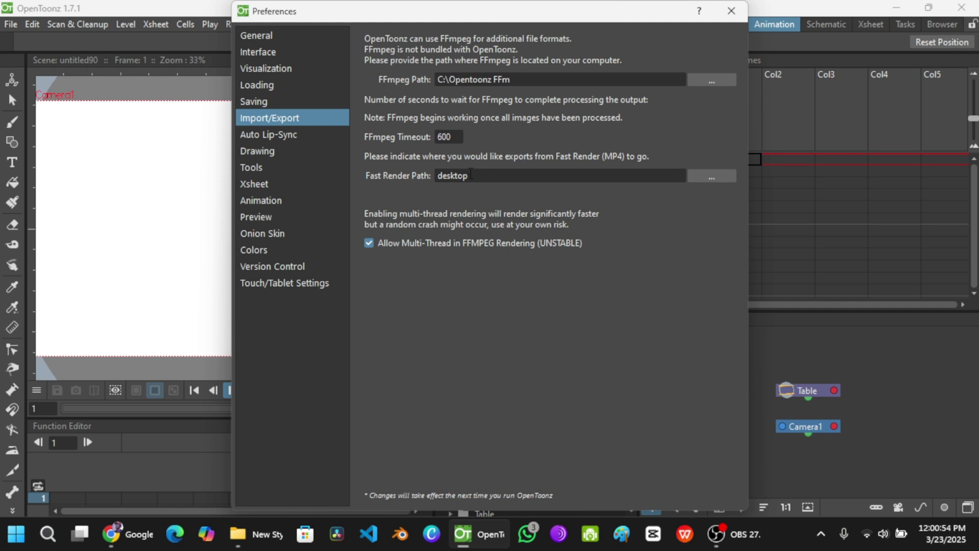
double_click(471, 178)
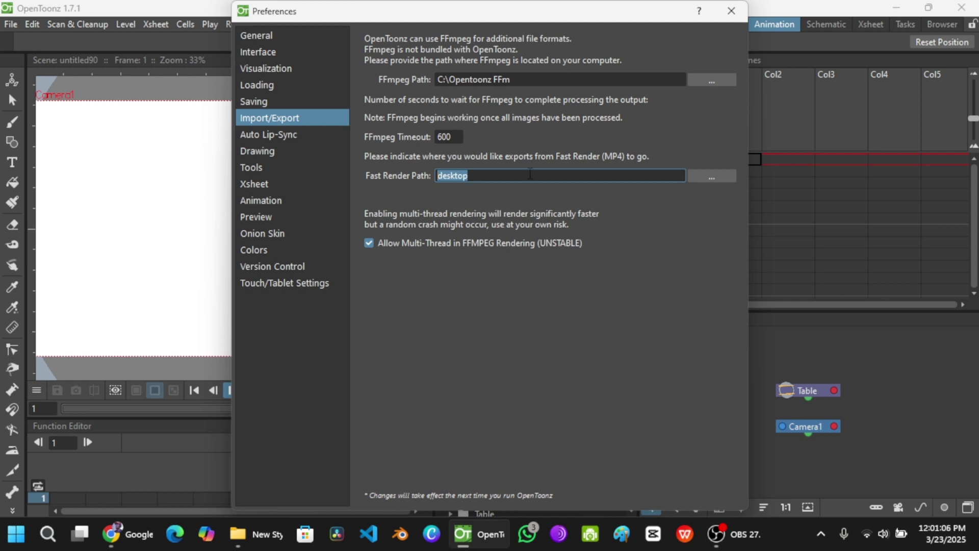
click(732, 12)
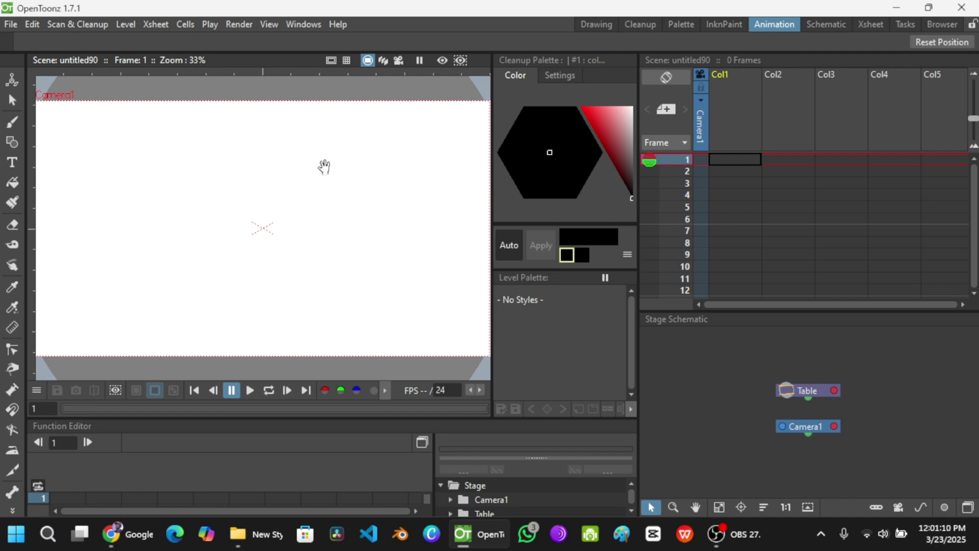
scroll(284, 157, down, 1)
Close OpenToonz so the new preferences take effect on restart
drag(287, 157, 298, 170)
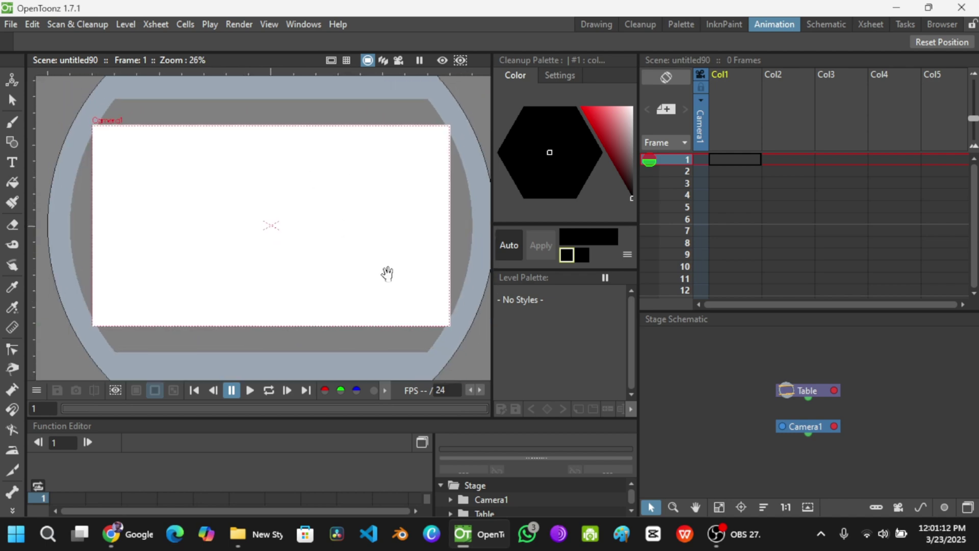
click(962, 7)
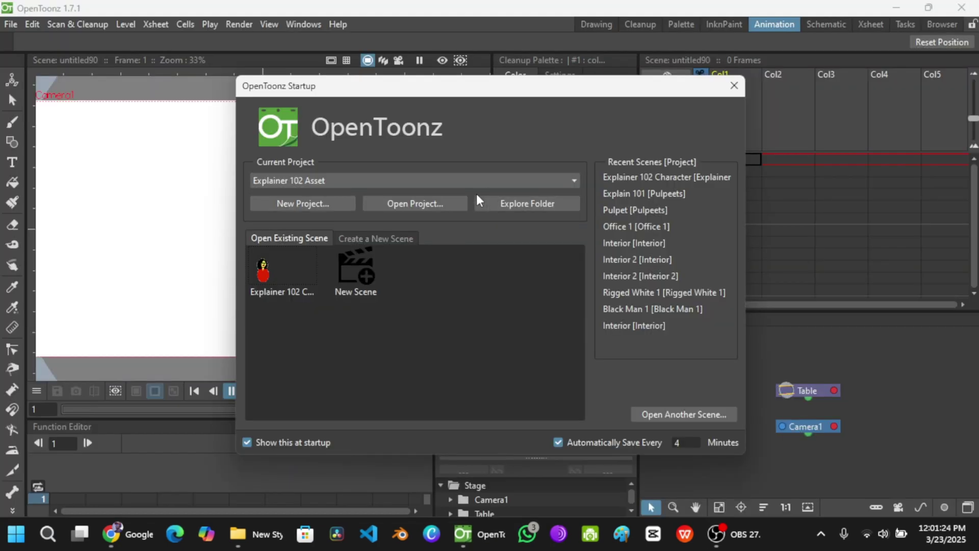
Open the Explainer 102 Character scene and Fast Render it to MP4
click(263, 268)
scroll(433, 149, up, 1)
scroll(210, 201, up, 1)
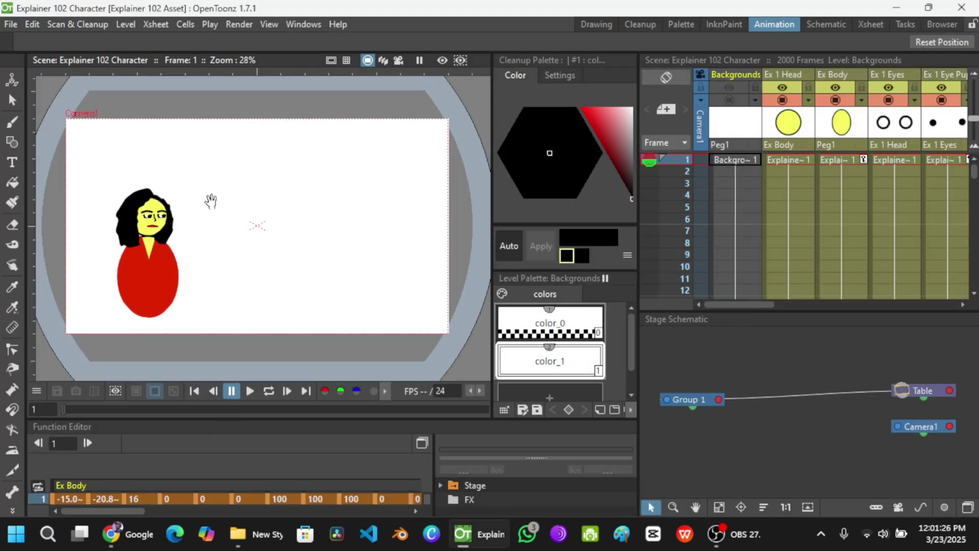
scroll(276, 168, up, 1)
scroll(223, 198, up, 1)
scroll(223, 198, up, 1)
scroll(221, 177, up, 1)
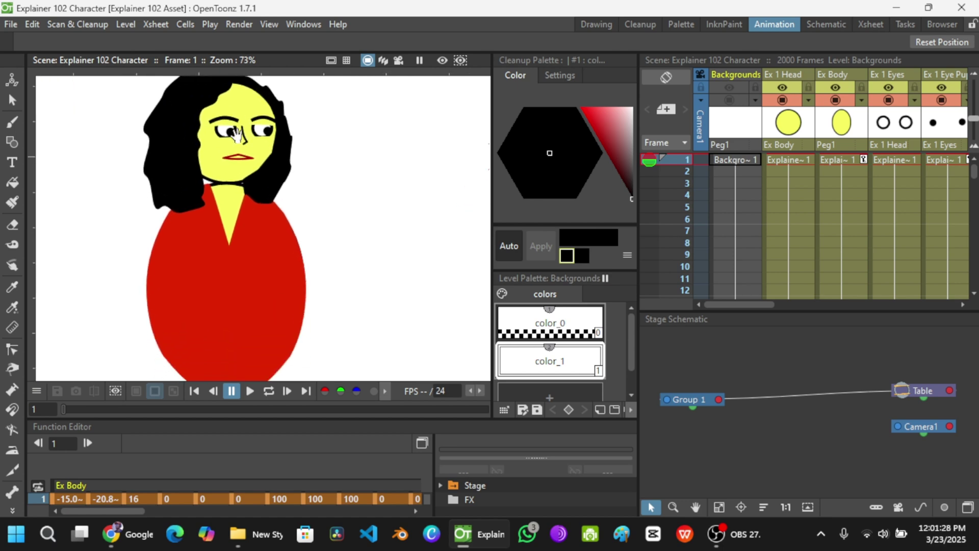
scroll(226, 164, down, 2)
drag(229, 159, 225, 158)
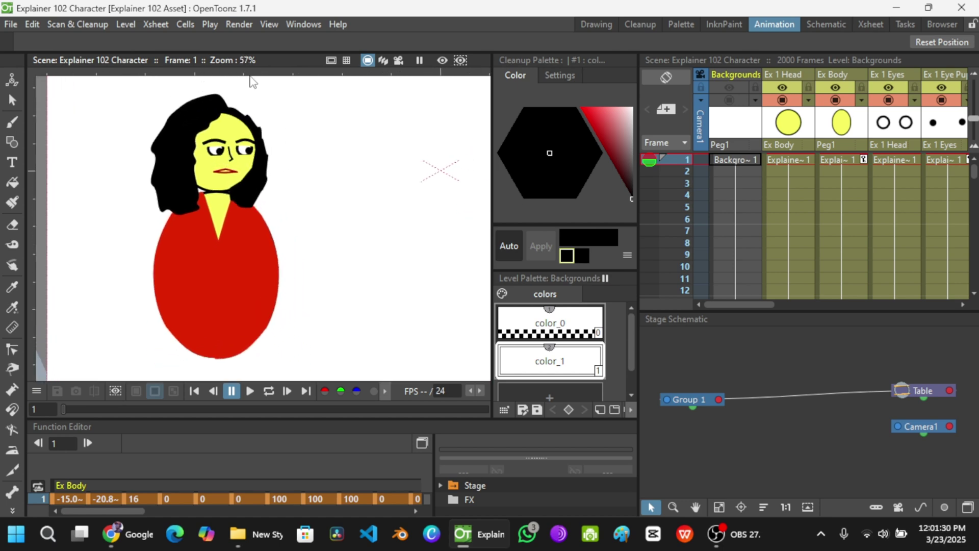
click(243, 26)
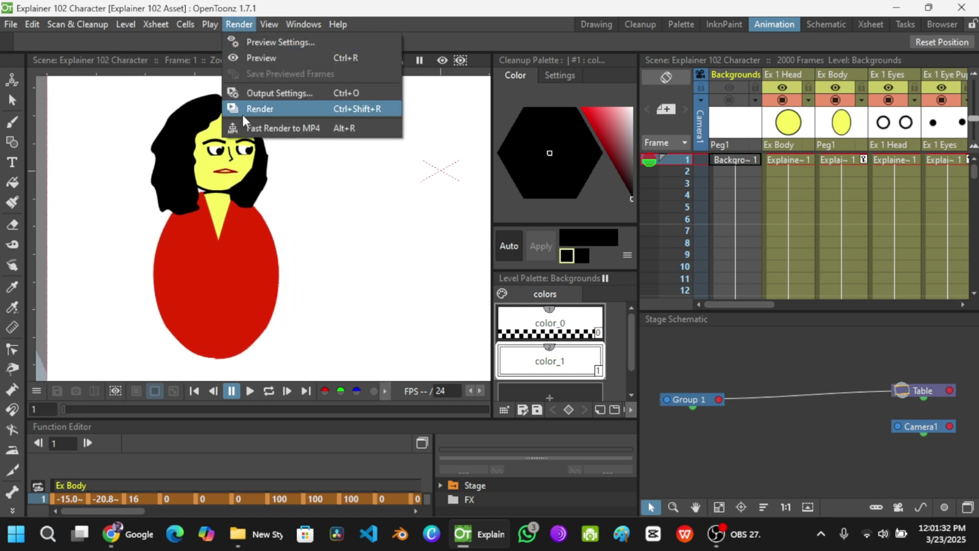
click(258, 128)
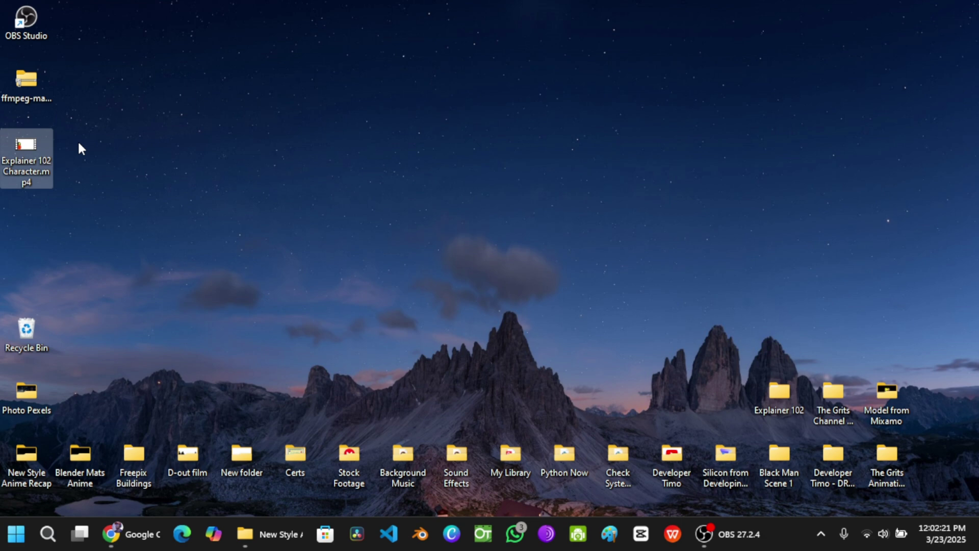
click(78, 148)
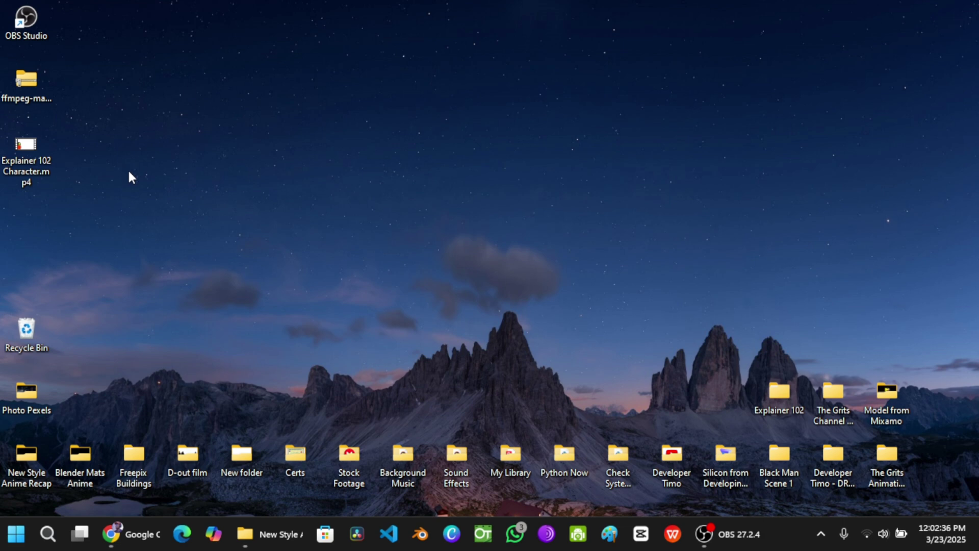
click(35, 146)
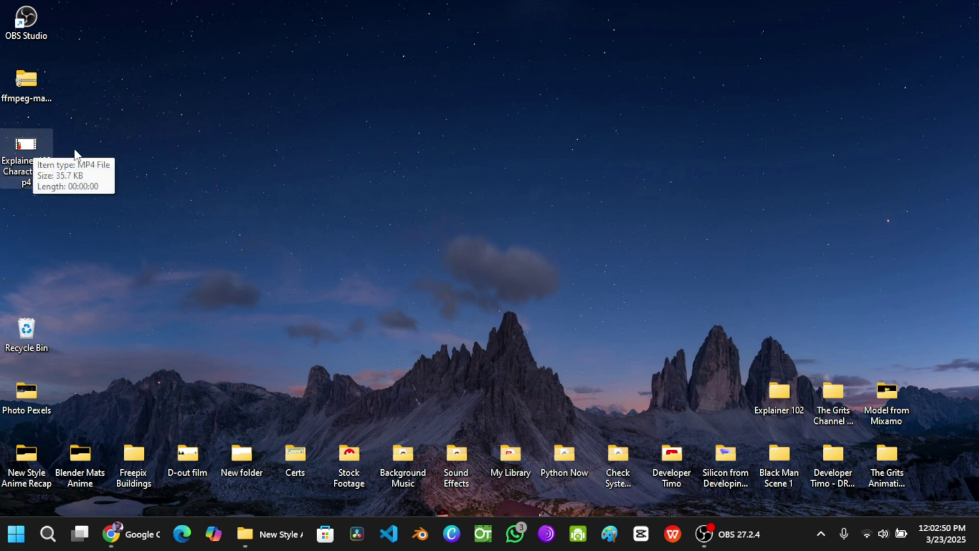
Delete the MP4, put the ffmpeg zip beside Photo Pexels and Recycle Bin under OBS Studio
mouse_move(26, 146)
key(Delete)
drag(26, 80, 99, 382)
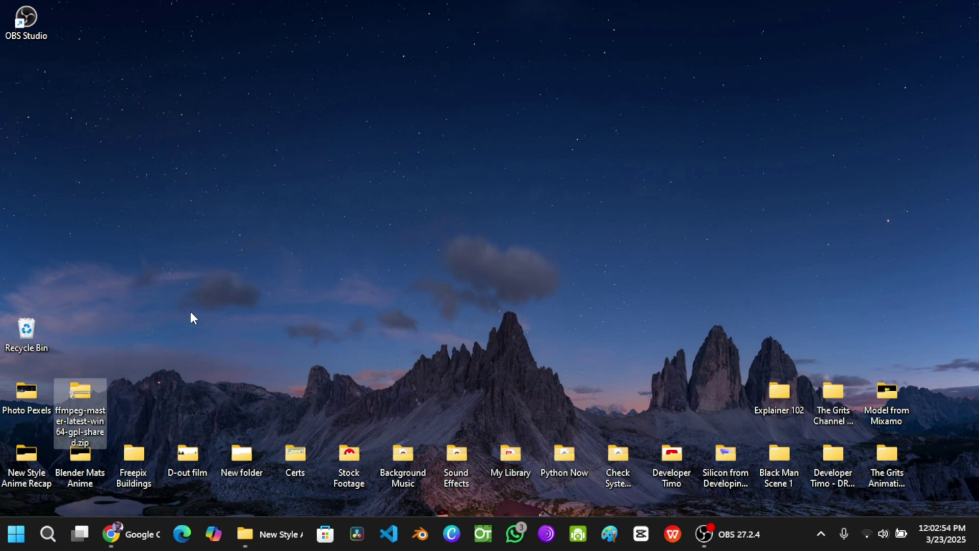
drag(26, 329, 11, 93)
click(149, 131)
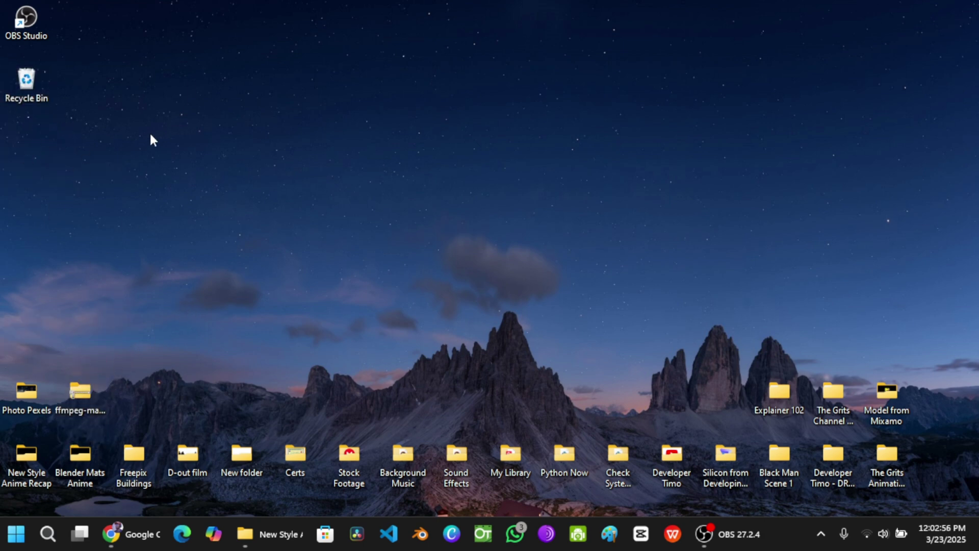